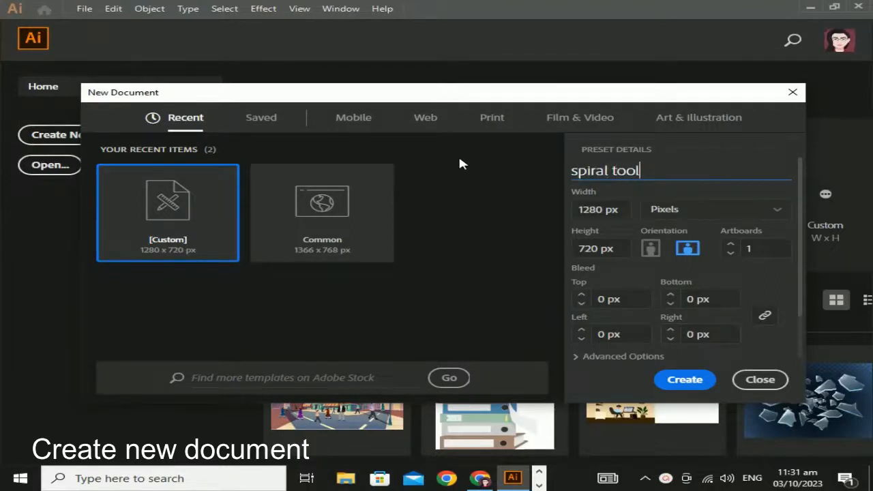
Create the new 1280 x 720 px landscape document "spiral tool" with one artboard and no bleed
scroll(593, 278, down, 2)
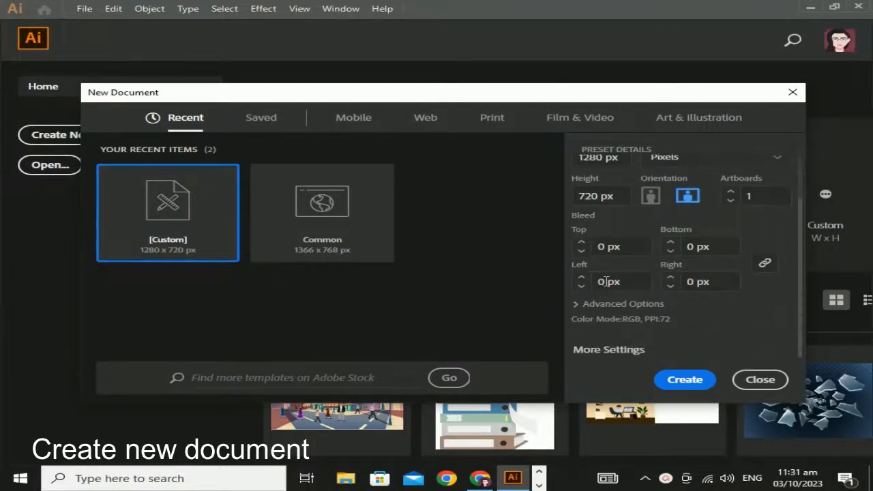
click(675, 382)
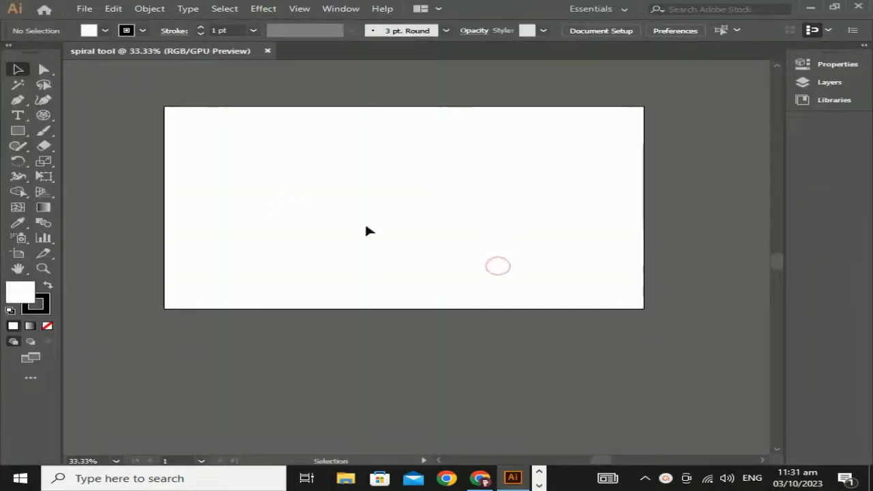
Draw a large freehand spiral with the Spiral tool, centred near the artboard's upper edge
click(43, 116)
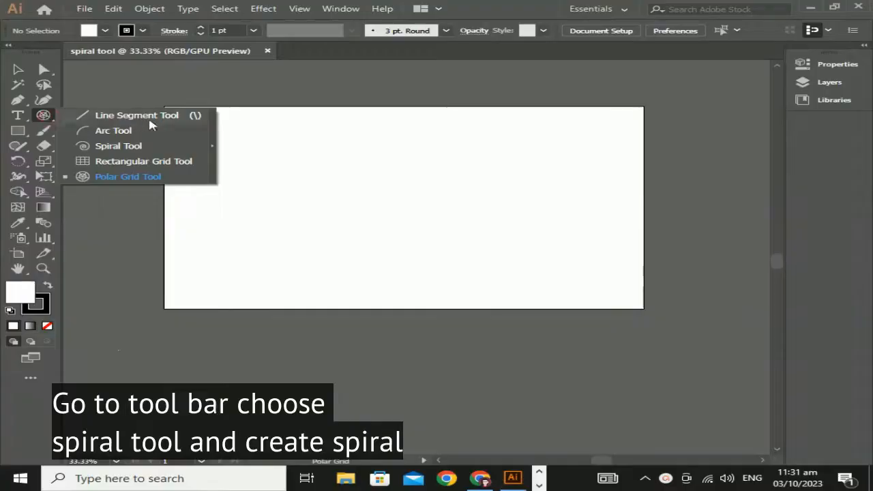
click(136, 145)
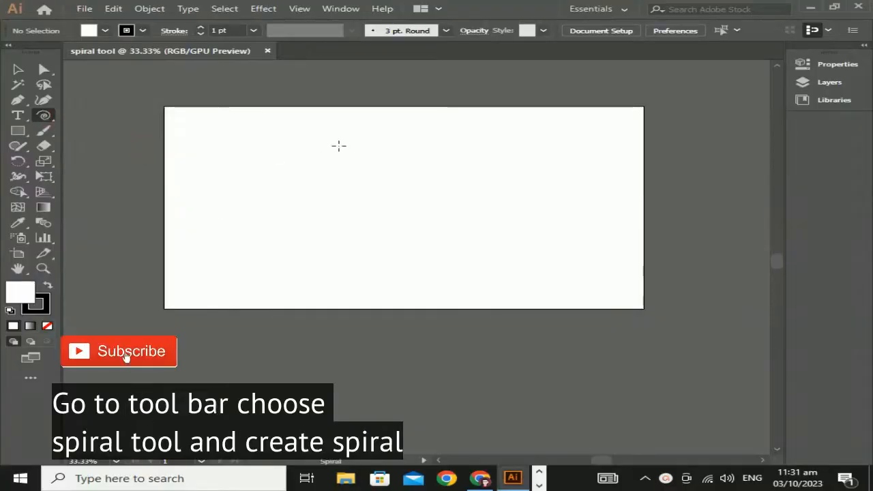
drag(339, 129, 449, 219)
Create a second spiral in the artboard's lower right area with 80% decay, 16 segments and the opposite winding style
click(512, 265)
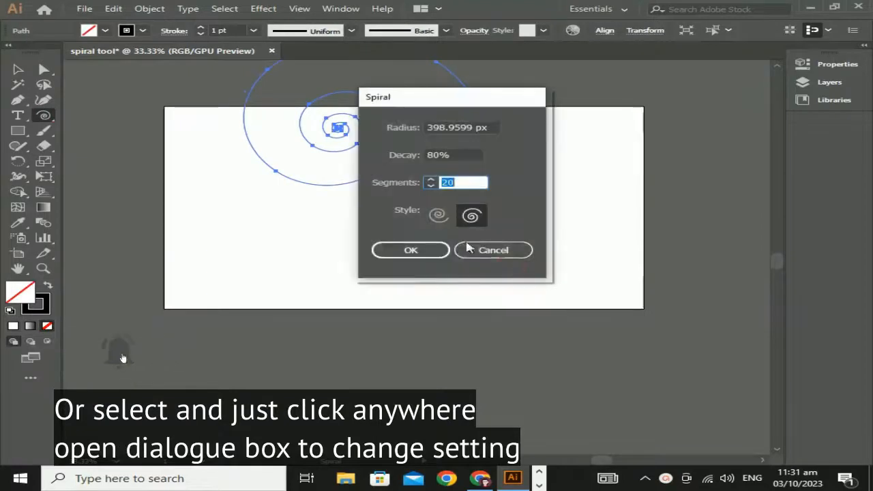
click(439, 215)
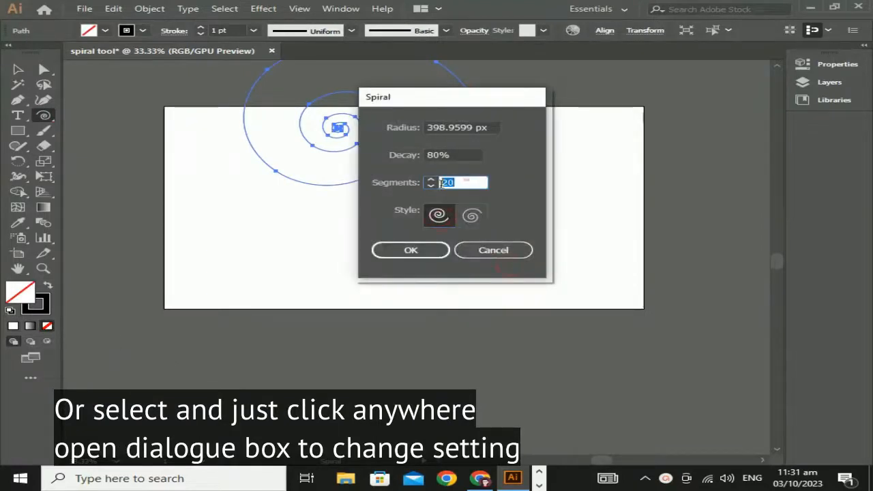
text(16)
key(Return)
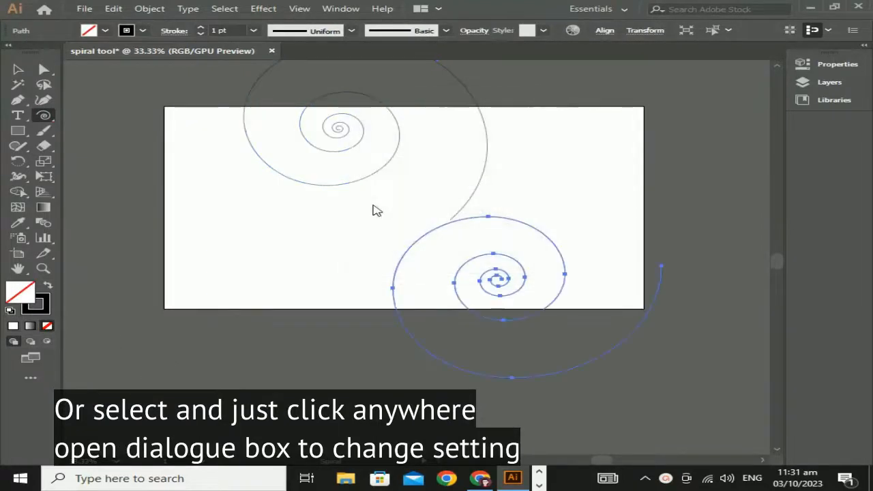
Delete both spirals so the artboard is empty
click(17, 69)
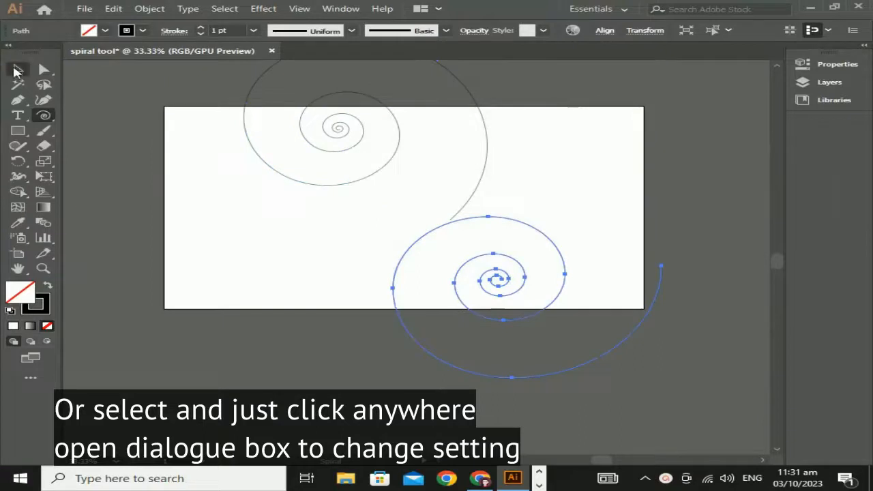
click(251, 280)
click(564, 225)
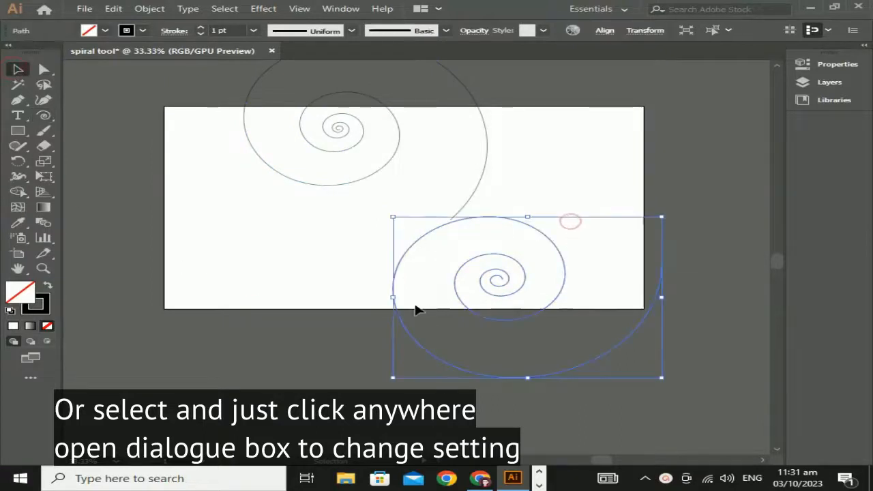
key(Delete)
click(504, 173)
click(358, 151)
key(Delete)
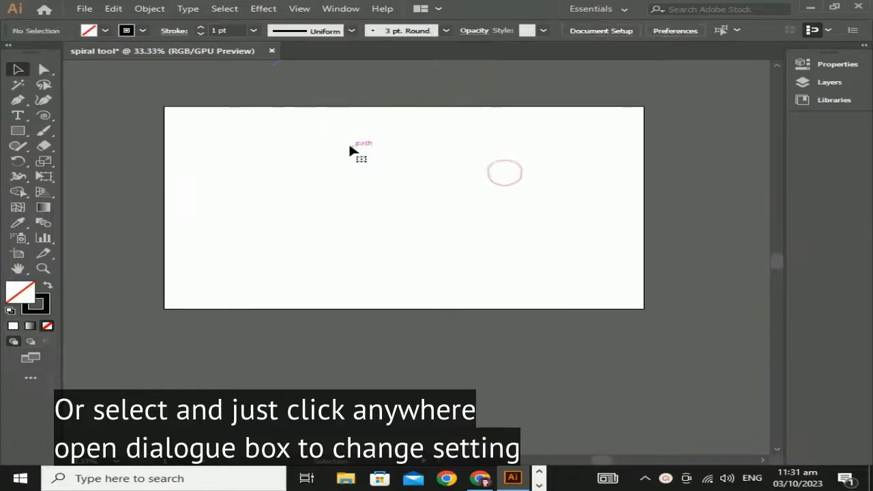
Create a 100 x 100 px polar grid on the artboard with 10 concentric dividers and 5 radial dividers
right_click(44, 115)
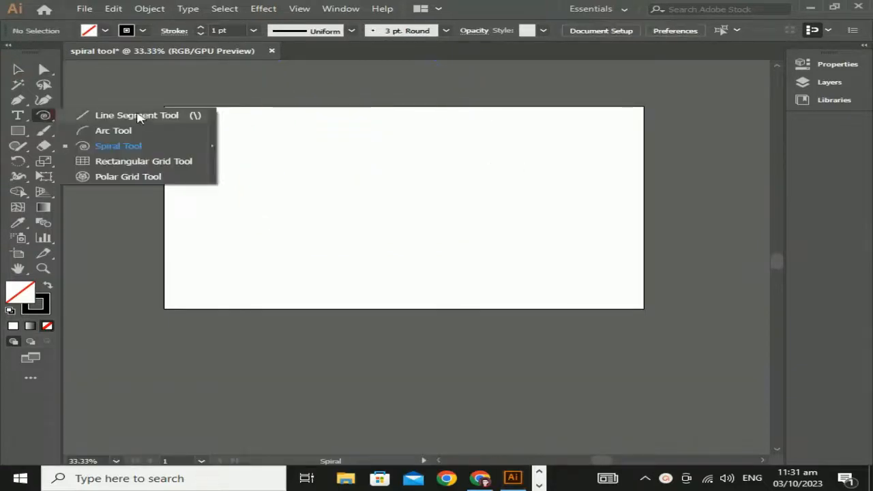
click(137, 177)
click(369, 198)
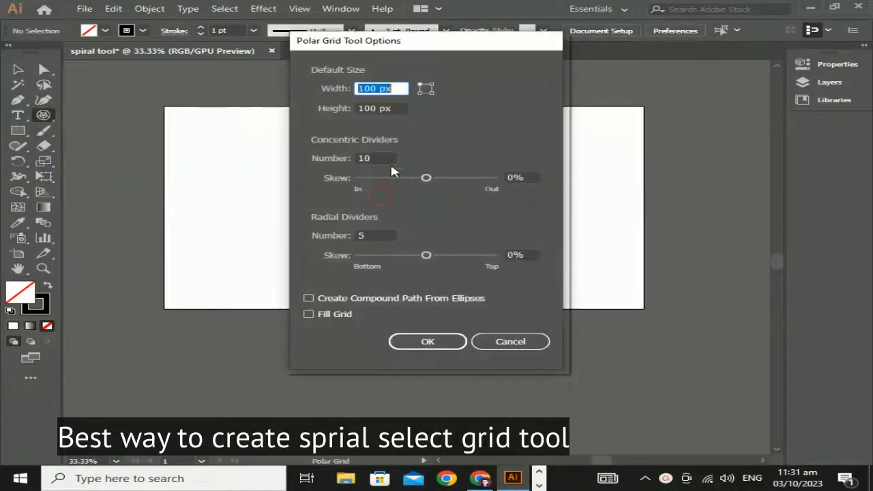
click(383, 158)
click(360, 236)
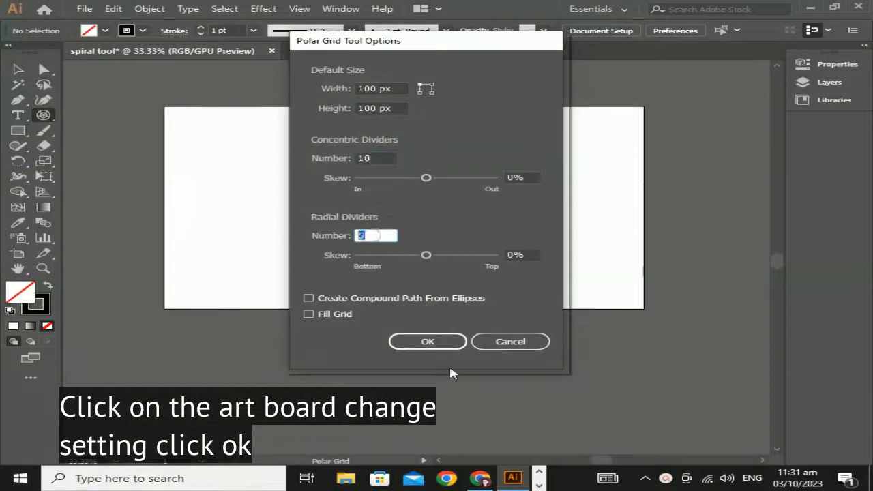
click(428, 341)
Enlarge the polar grid from its centre to nearly the artboard's height and move it to the artboard's middle
key(v)
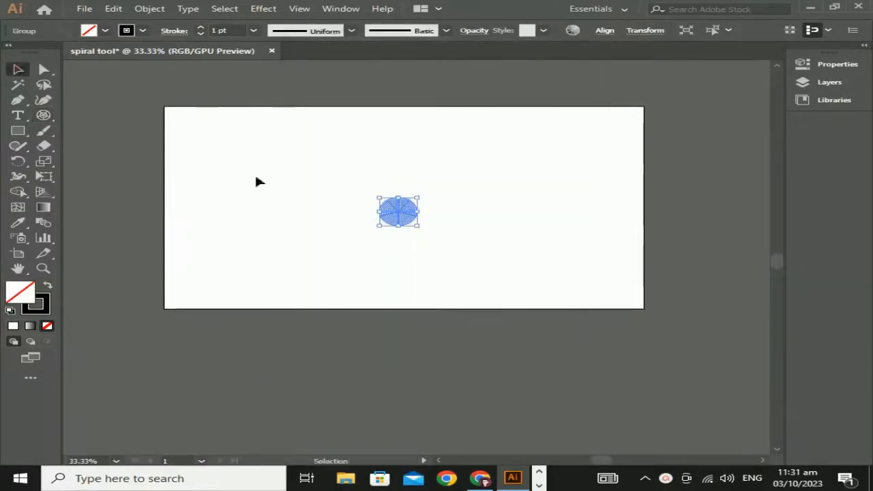
drag(418, 226, 511, 296)
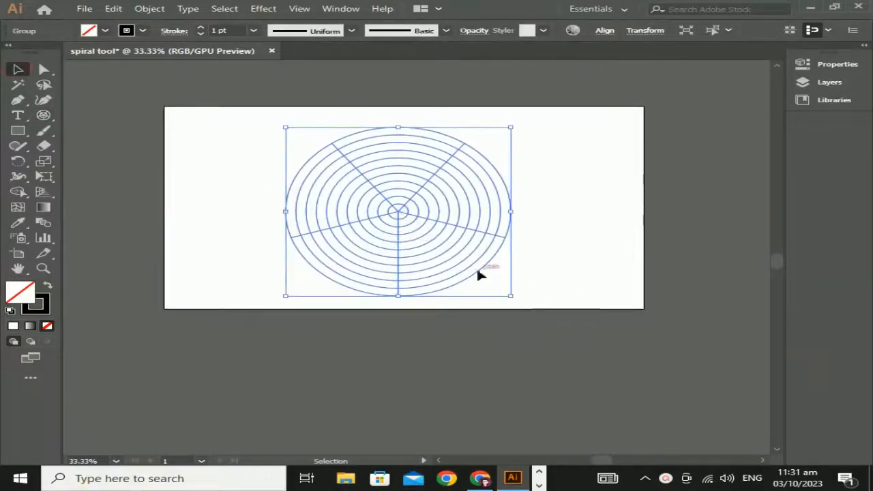
drag(485, 267, 495, 262)
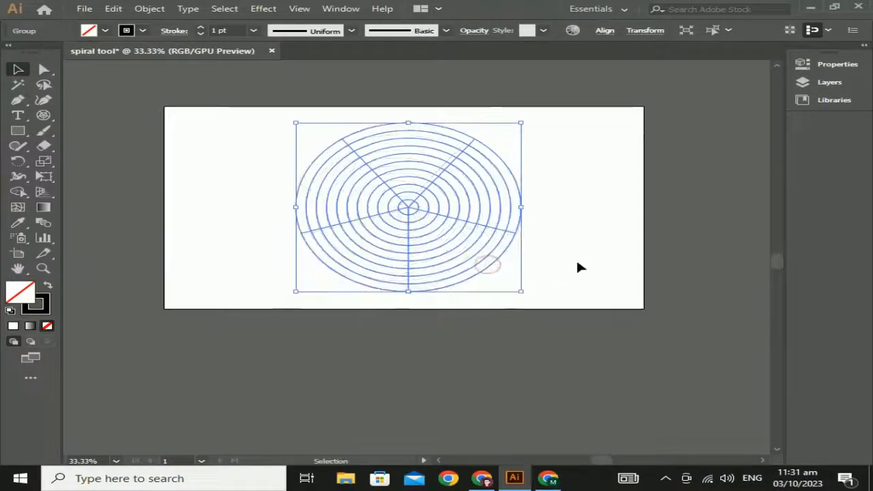
click(577, 265)
Delete all five radial divider lines of the polar grid with the Direct Selection tool, keeping only the concentric rings
scroll(557, 255, up, 1)
drag(563, 161, 577, 195)
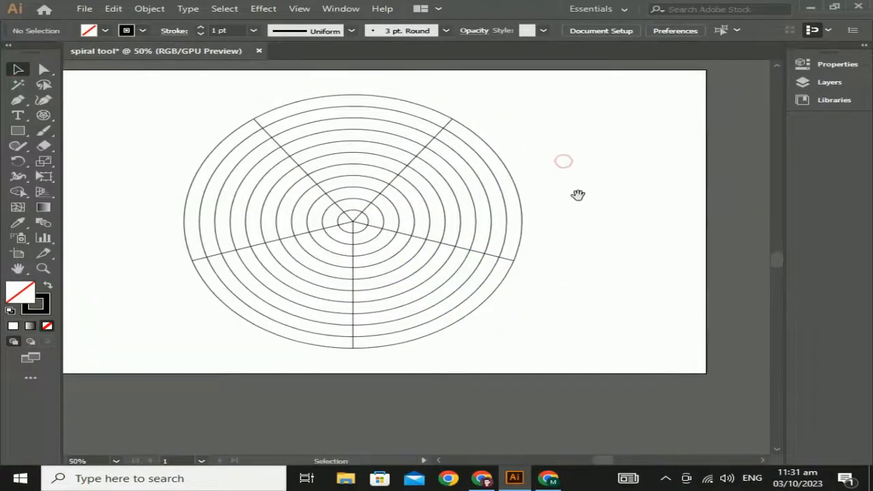
click(43, 69)
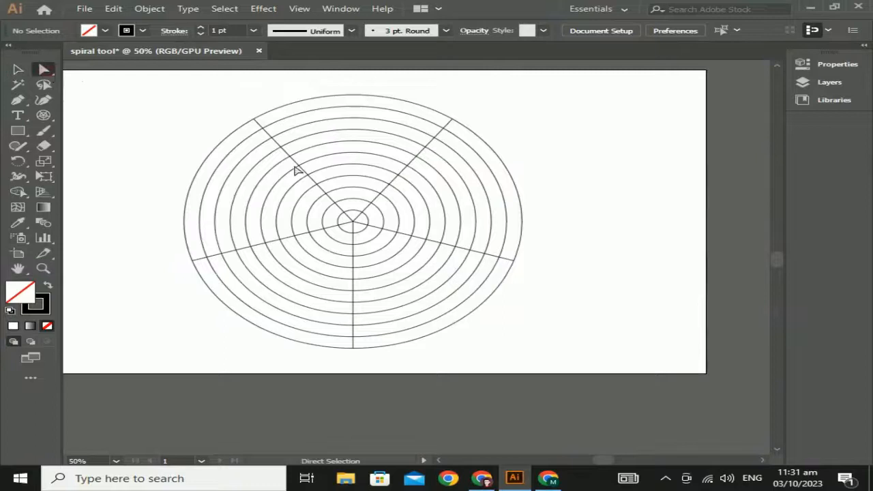
click(330, 198)
key(Delete)
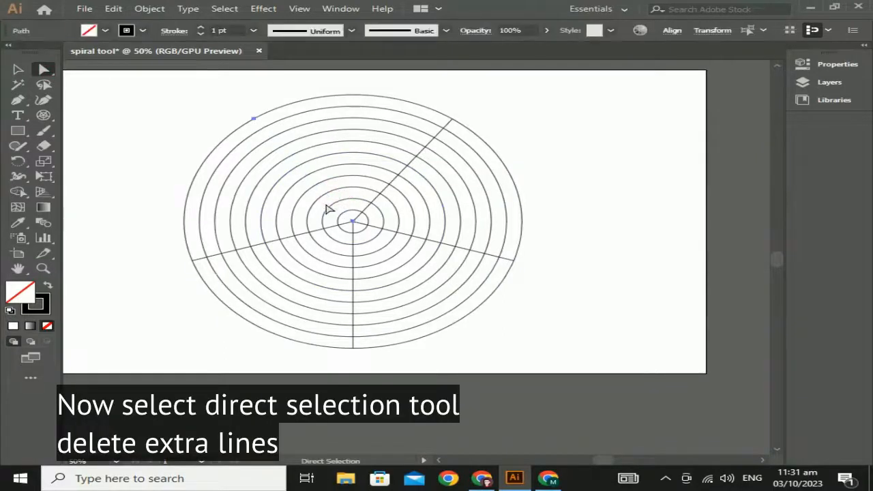
click(326, 209)
click(390, 190)
key(Delete)
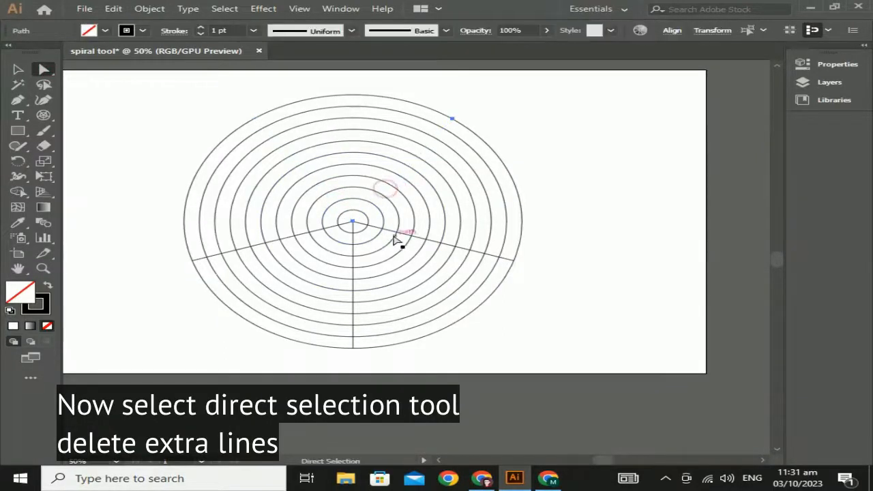
click(406, 237)
key(Delete)
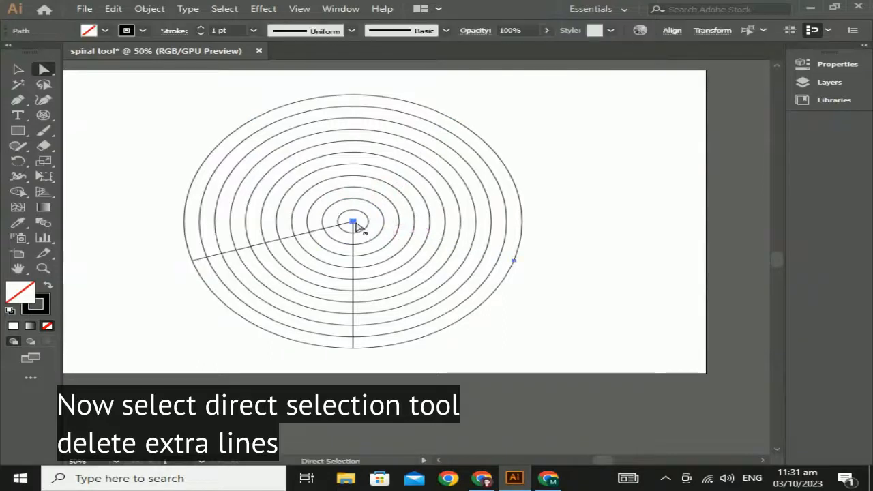
click(335, 230)
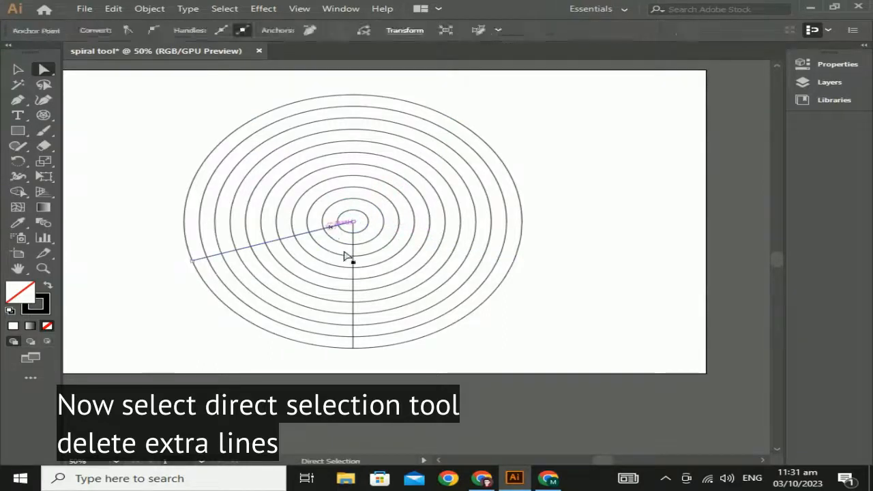
key(Delete)
click(352, 240)
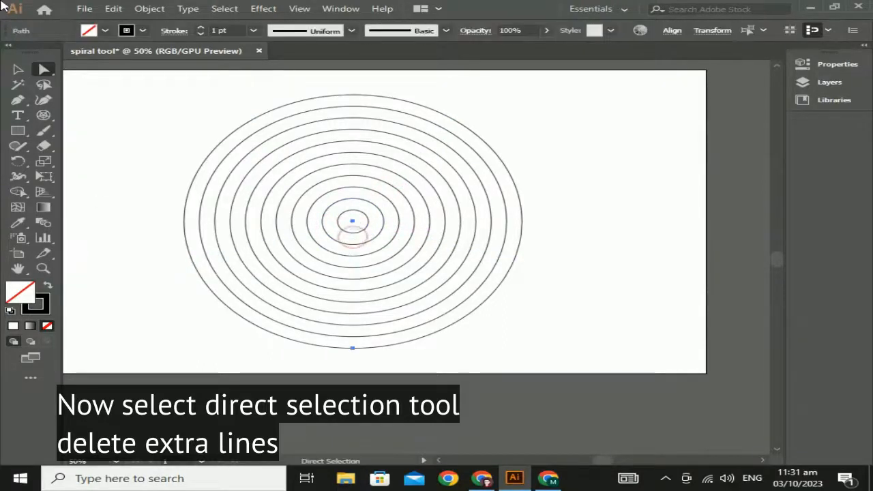
key(Delete)
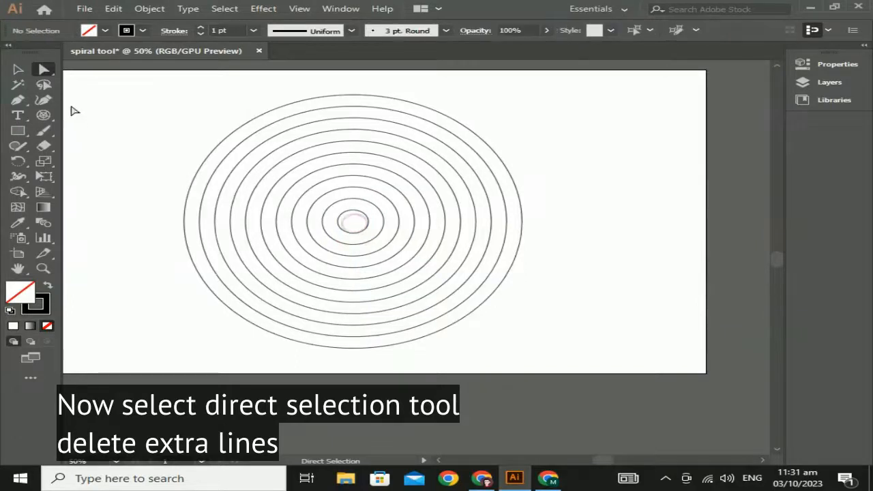
Try to cut the upper half of the rings, leaving out the innermost ring, and undo the cut
click(13, 71)
click(43, 71)
drag(133, 79, 583, 227)
click(583, 228)
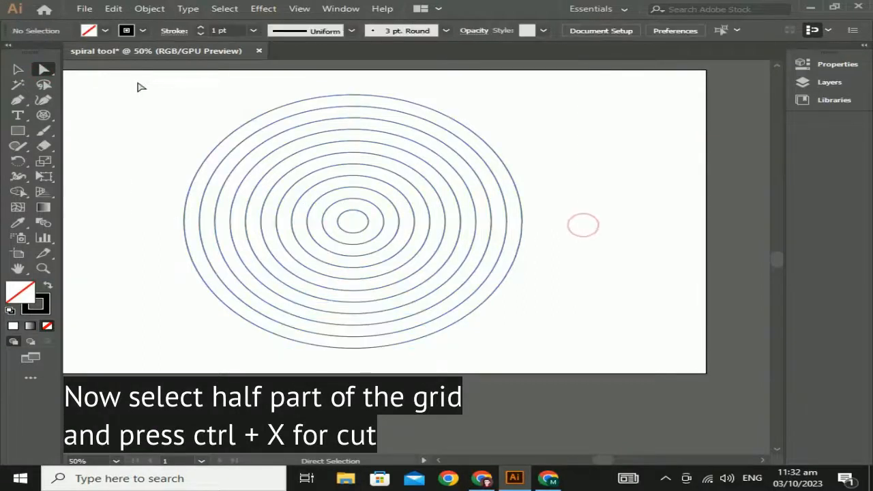
drag(133, 82, 619, 211)
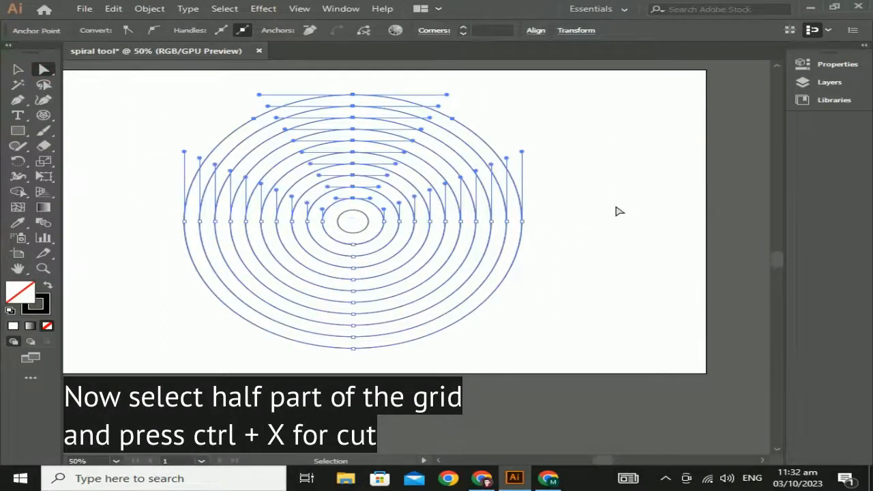
key(ctrl+x)
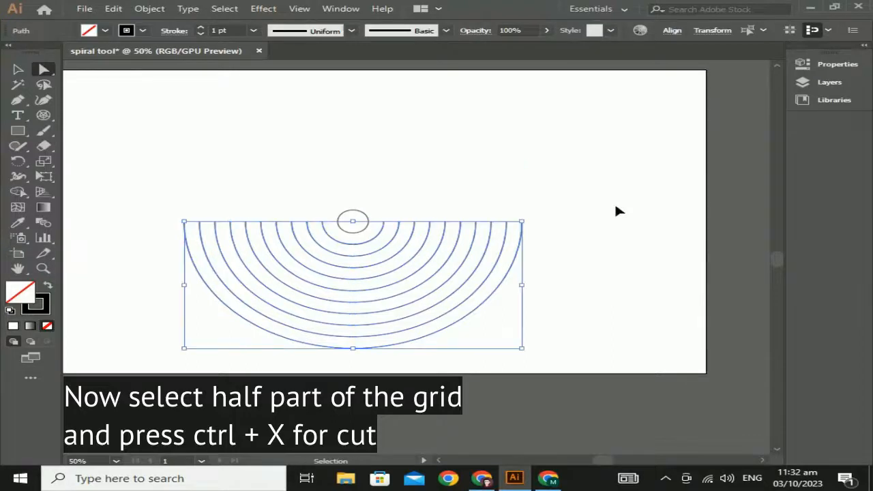
key(ctrl+f)
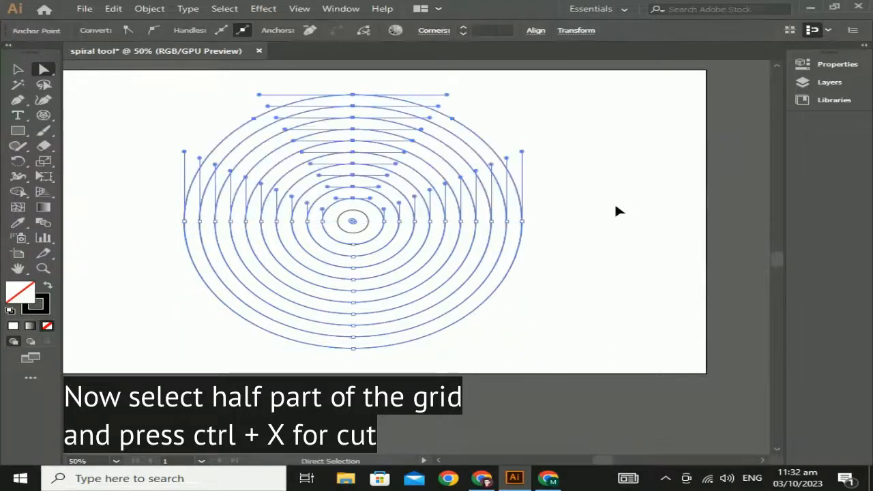
Add the innermost ring to the selection, try the cut again, then undo it and clear the selection
shift+click(363, 212)
key(ctrl+x)
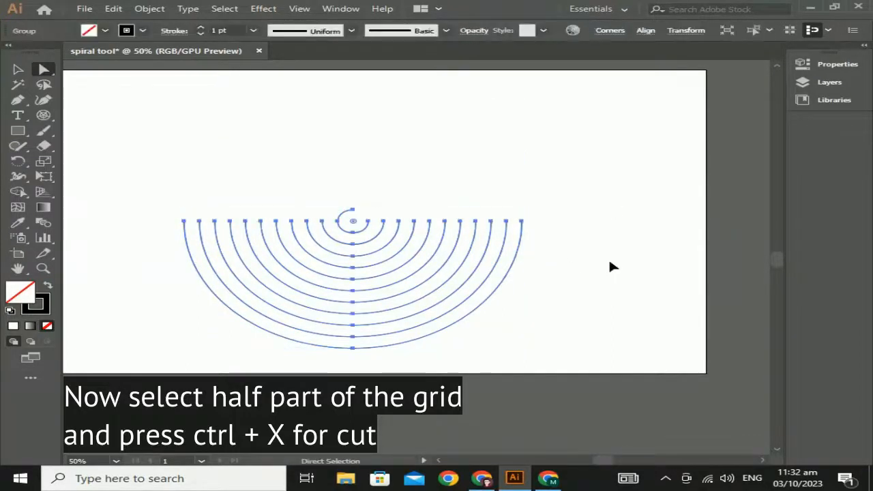
key(ctrl+f)
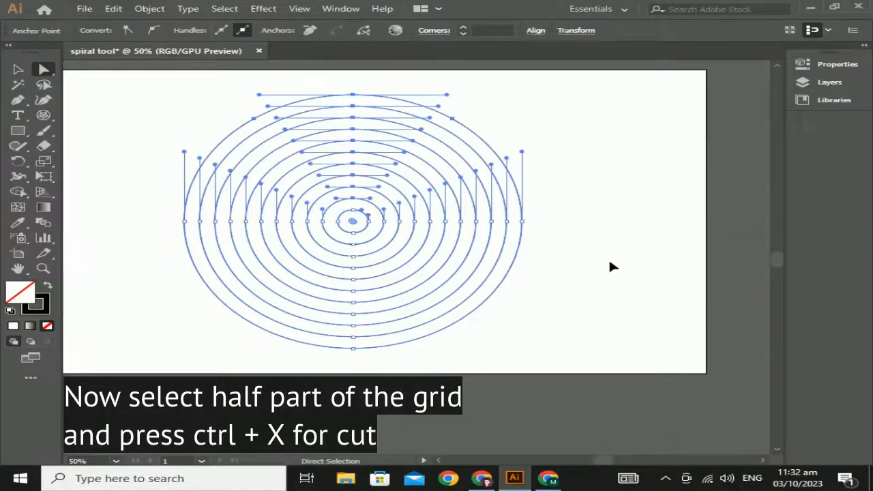
click(610, 266)
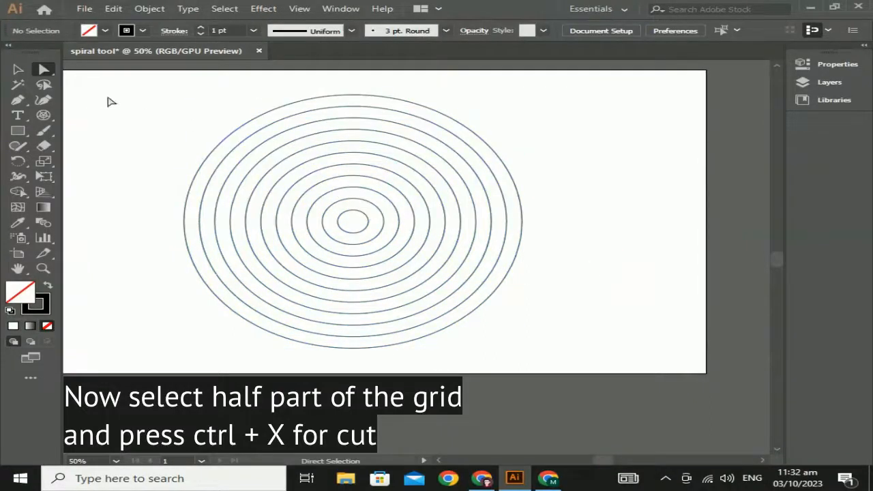
Cut the upper half of all concentric rings, including the innermost, and paste it back in the same place as separate paths
drag(107, 99, 573, 222)
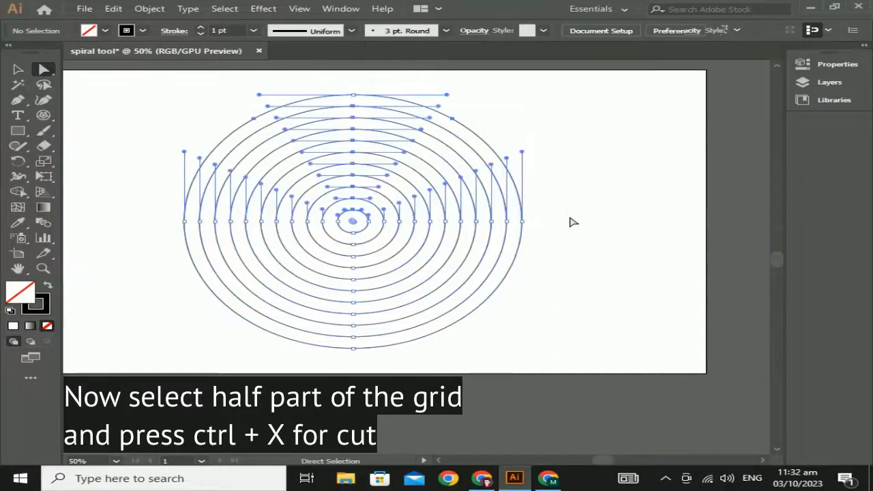
key(ctrl+x)
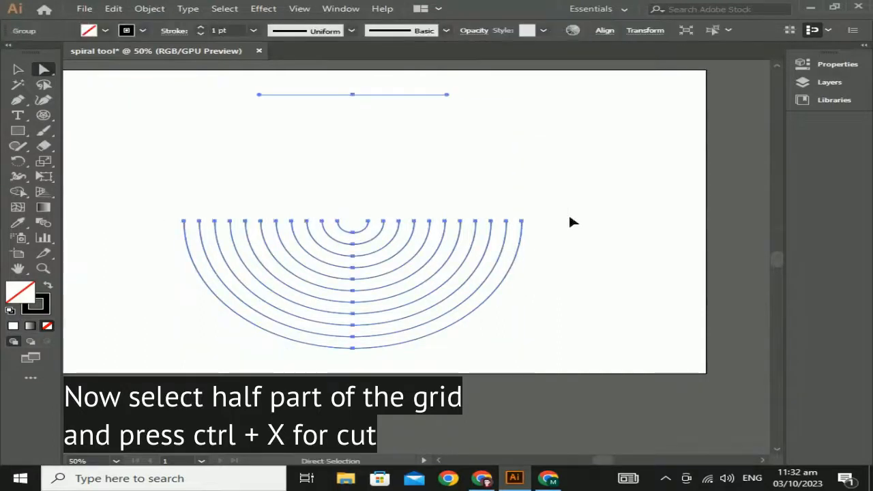
scroll(572, 222, up, 3)
scroll(573, 221, down, 1)
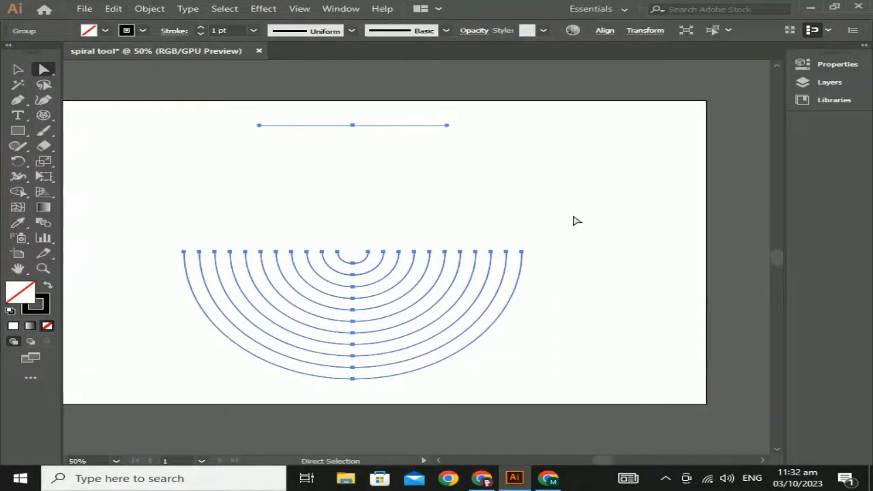
key(ctrl+f)
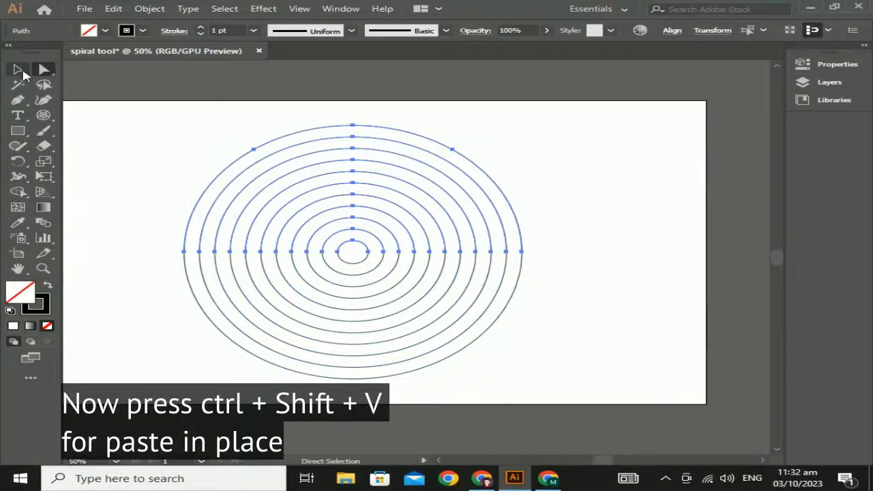
Try to shift the upper ring halves one ring spacing to the right with the Selection tool, and undo the move
scroll(155, 210, up, 1)
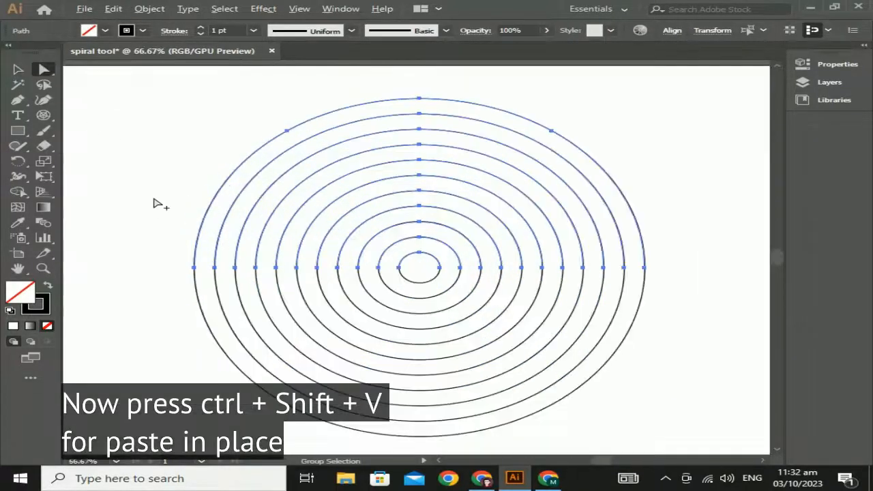
key(v)
scroll(206, 221, up, 1)
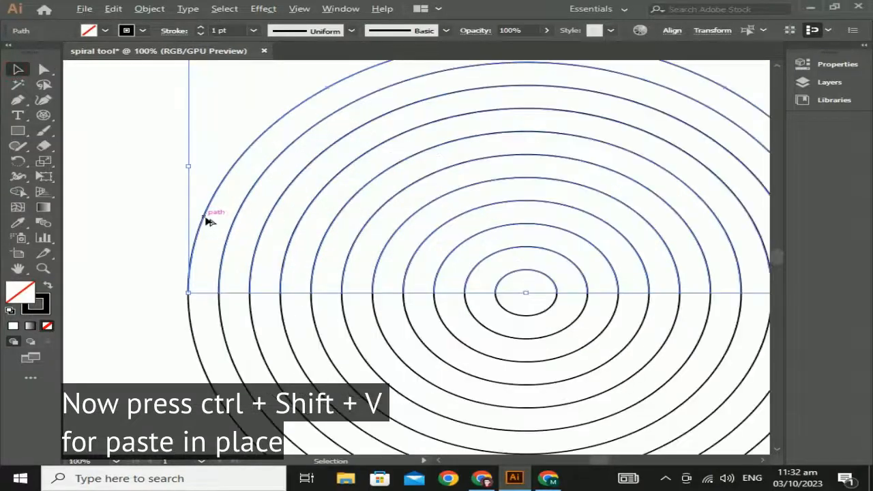
scroll(200, 239, up, 2)
drag(162, 268, 114, 183)
drag(132, 234, 192, 241)
click(116, 315)
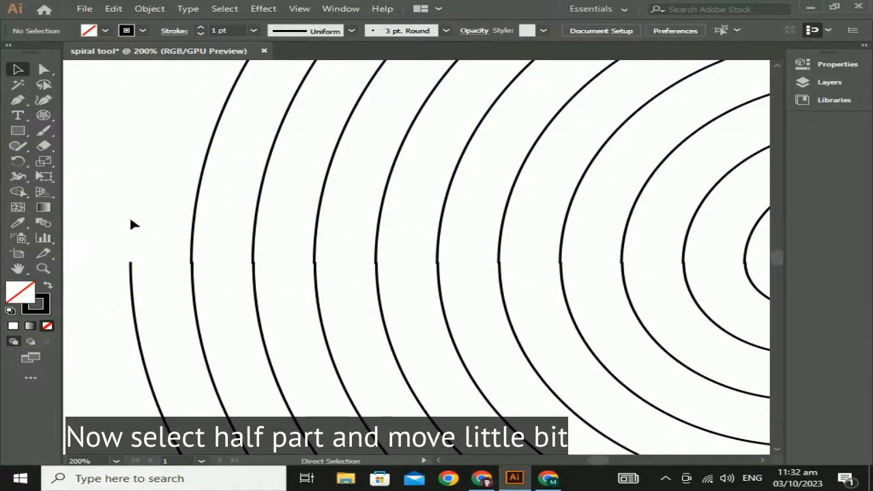
key(ctrl+z)
key(ctrl+z)
Shift the upper ring halves one ring spacing to the right so their ends meet the neighbouring lower halves, and clear the selection
drag(135, 221, 197, 224)
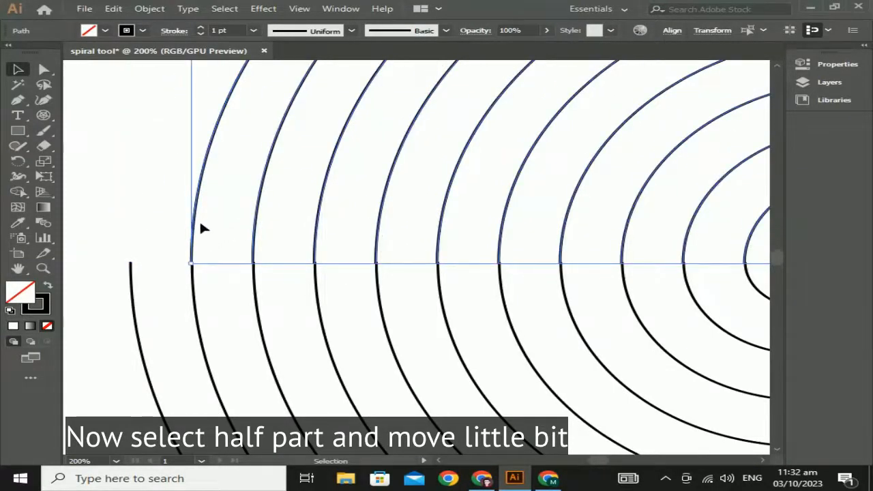
key(Right)
key(Left)
click(156, 232)
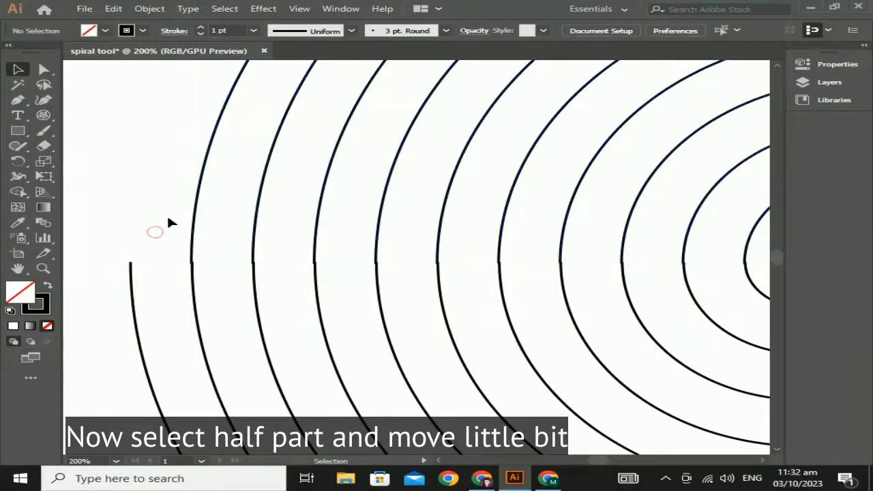
Select all the ring halves, ungroup them repeatedly until no group is left, and clear the selection
scroll(203, 273, down, 3)
scroll(214, 288, down, 1)
drag(115, 105, 643, 405)
click(149, 9)
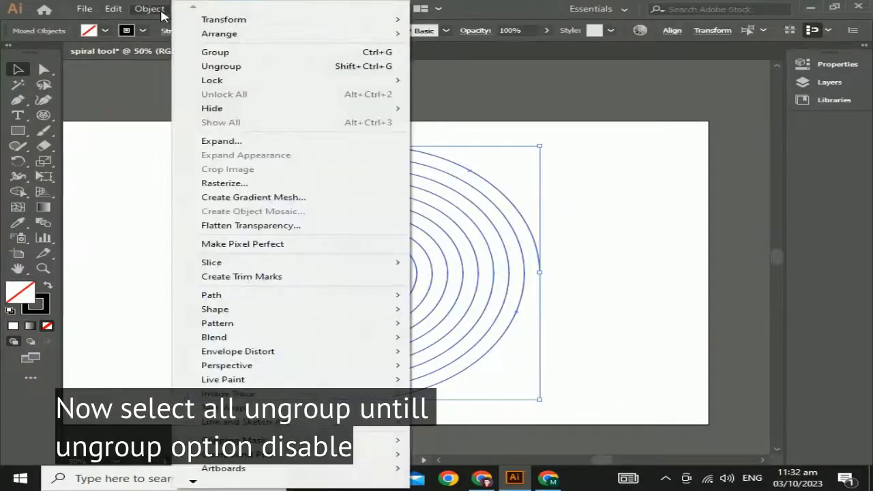
click(221, 66)
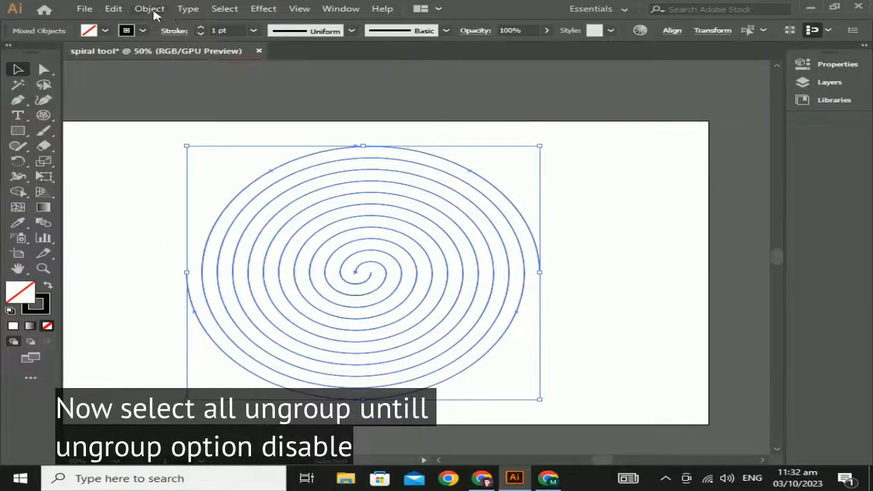
click(151, 9)
click(221, 66)
click(150, 8)
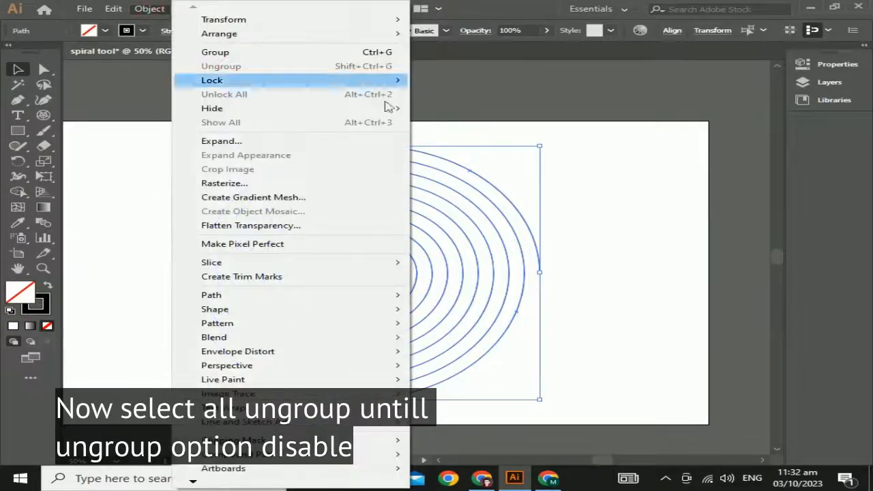
click(568, 143)
click(565, 138)
scroll(284, 328, up, 1)
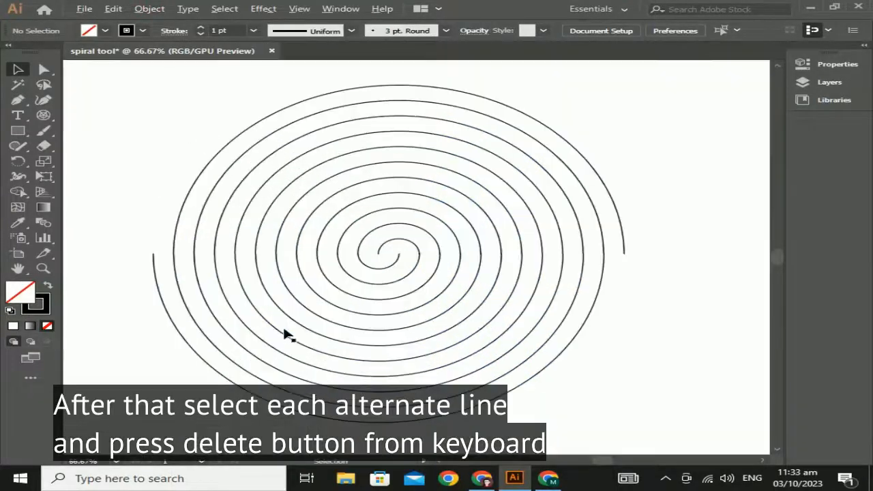
Delete the innermost upper arc together with every other lower arc, working outward from the second-smallest lower arc
click(417, 251)
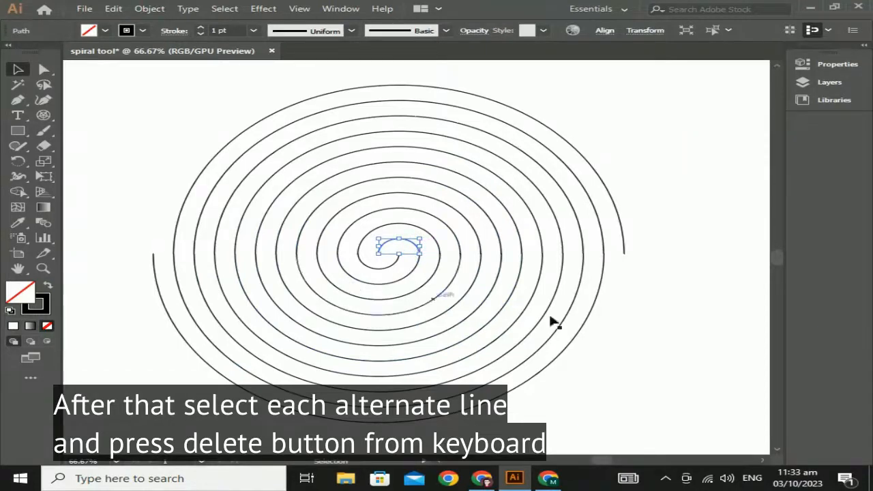
key(Delete)
scroll(391, 289, up, 2)
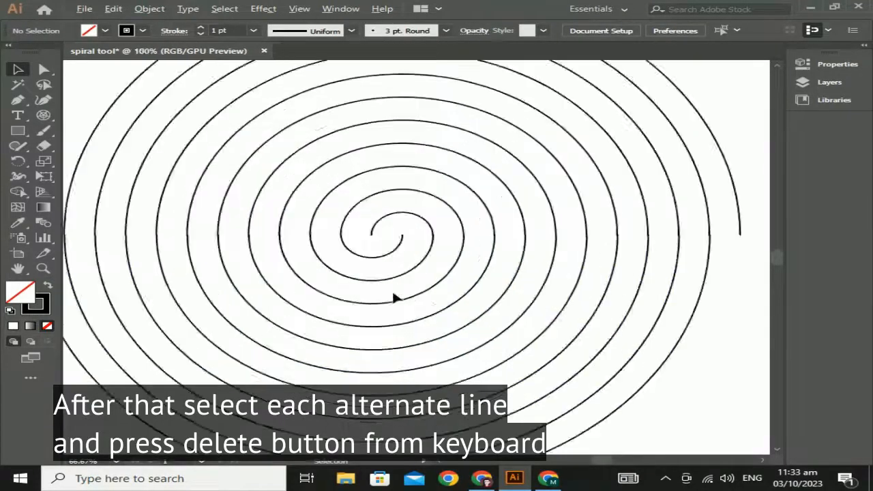
click(399, 271)
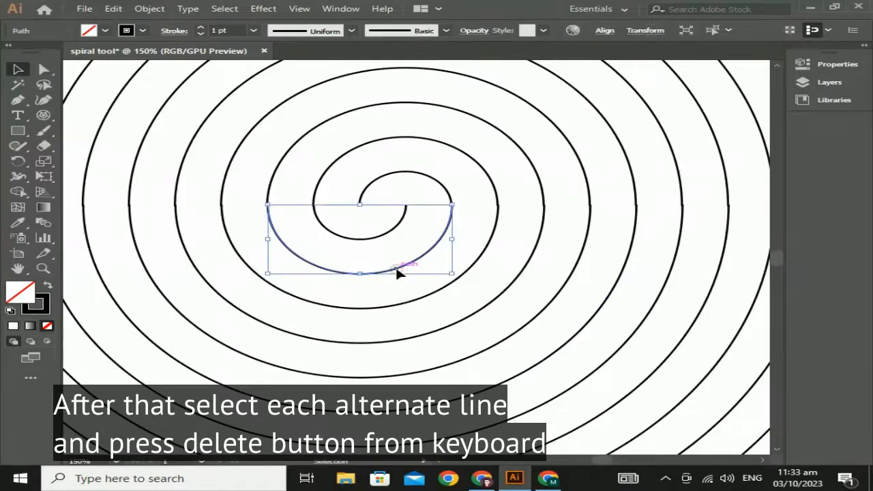
shift+click(423, 178)
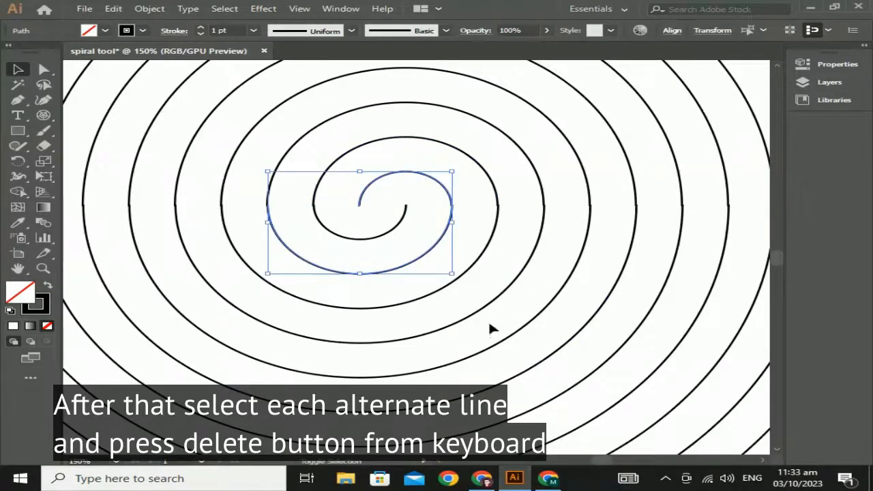
shift+click(447, 330)
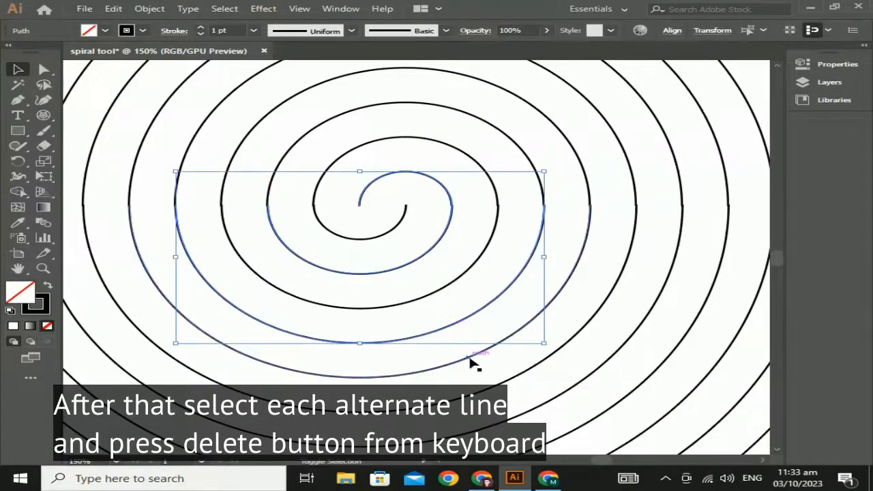
shift+click(497, 387)
scroll(523, 410, down, 3)
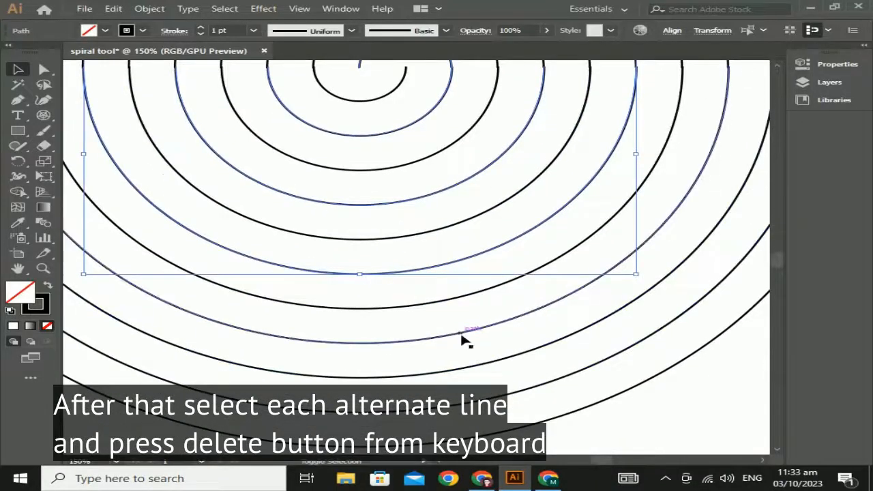
shift+click(464, 345)
scroll(464, 346, down, 3)
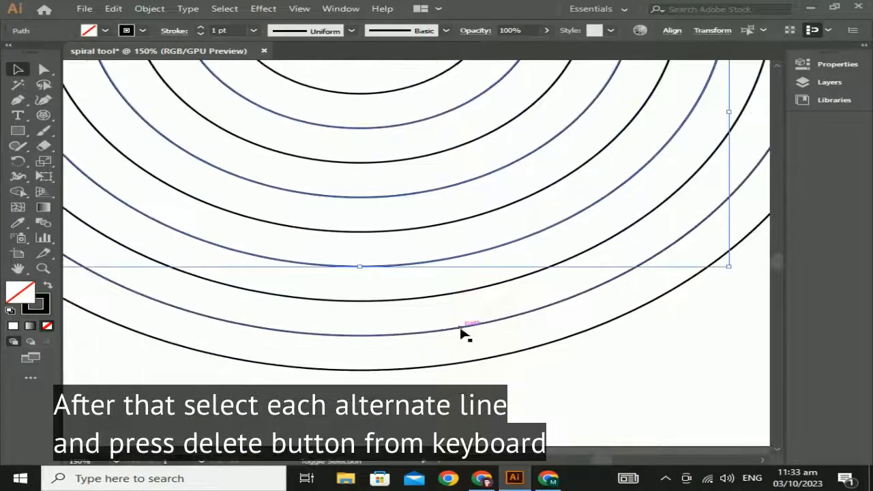
shift+click(462, 335)
key(Delete)
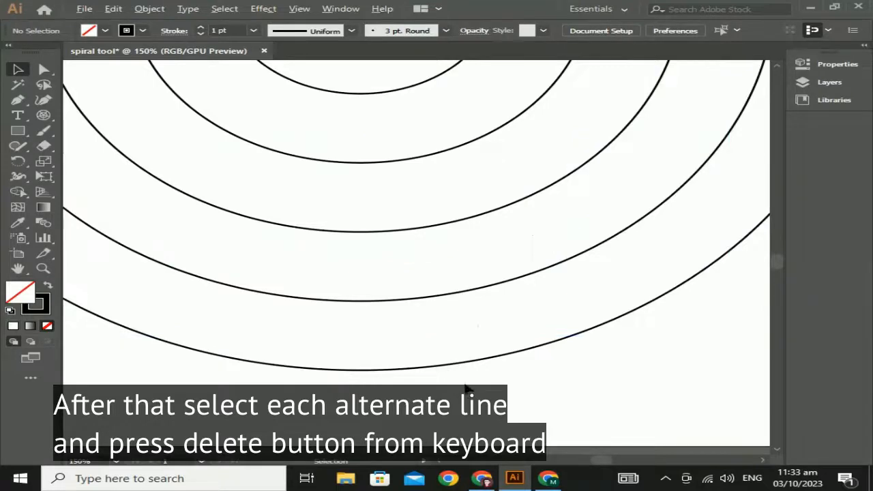
Select every other upper arc outward from the smallest one with loose ends, and delete the selected arcs
scroll(465, 387, down, 2)
drag(705, 289, 626, 349)
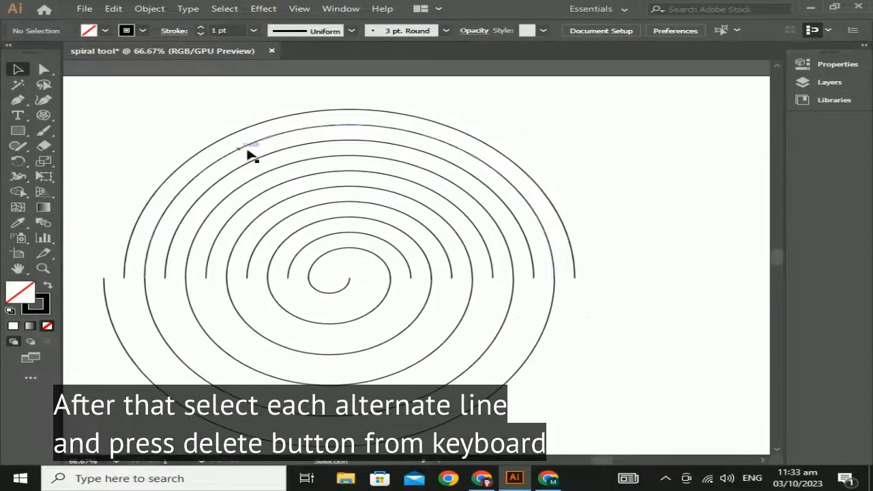
scroll(312, 205, up, 1)
click(311, 235)
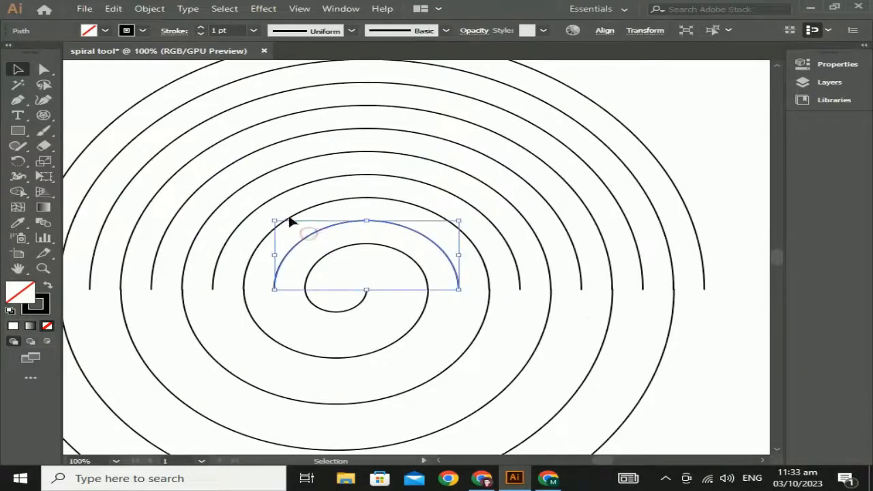
shift+click(272, 199)
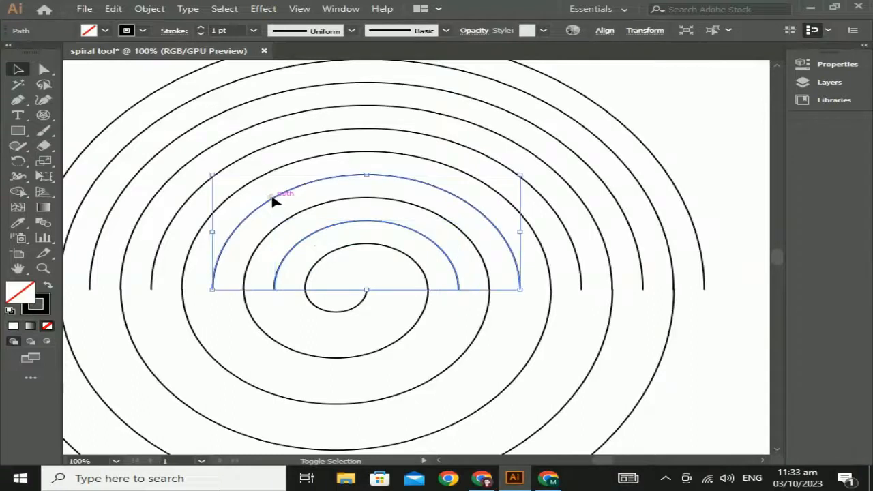
shift+click(235, 156)
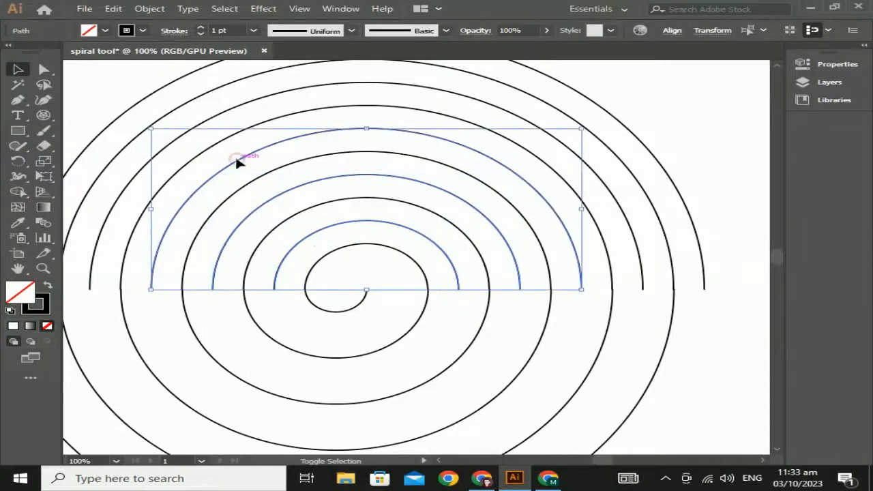
shift+click(201, 122)
shift+click(146, 94)
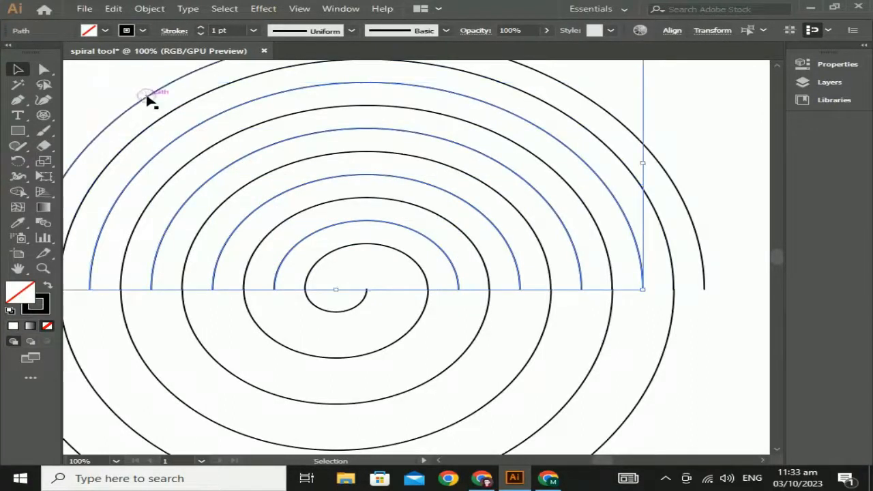
key(Delete)
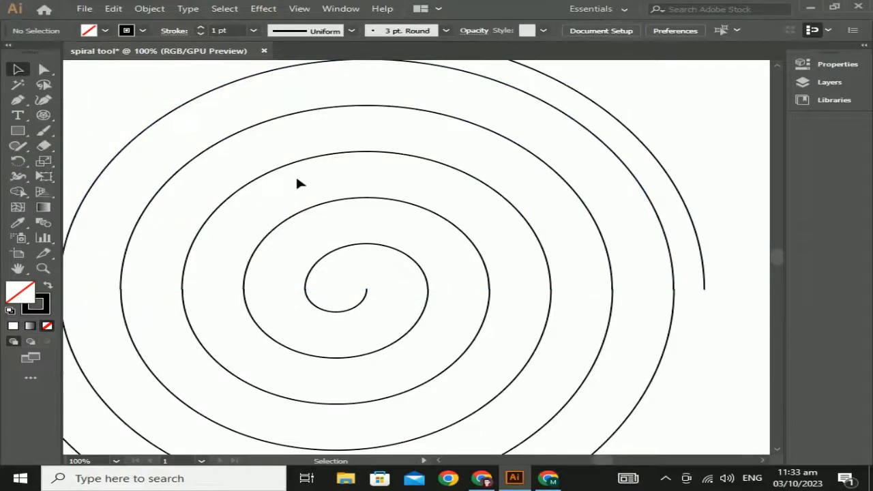
Undo the deletion, add the right-hand segment of the outermost upper arc to the selection, and delete all selected arcs
key(ctrl+z)
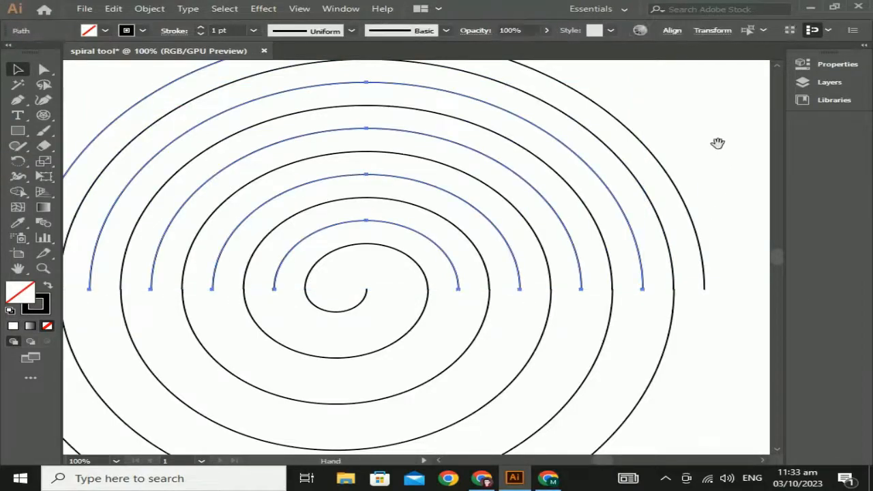
drag(717, 143, 692, 195)
drag(250, 299, 151, 291)
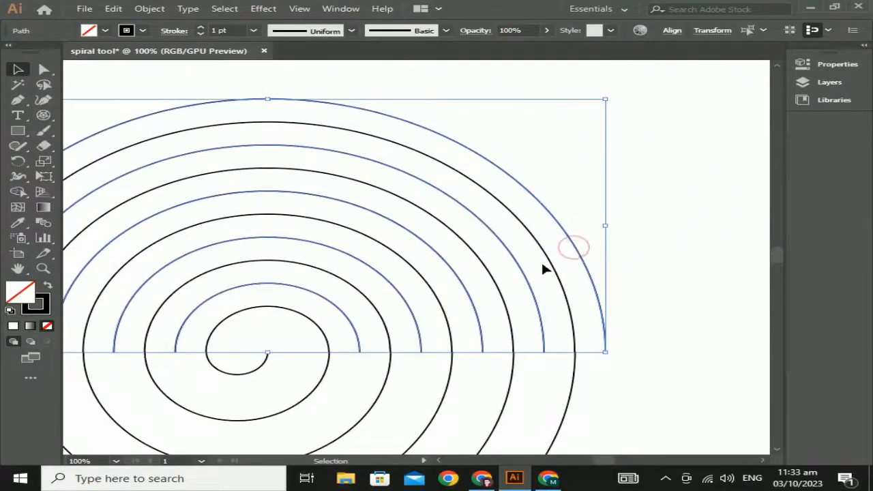
key(Delete)
Select all remaining arcs of the spiral and group them into one object
scroll(606, 285, down, 2)
drag(635, 372, 598, 271)
drag(230, 172, 574, 350)
key(a)
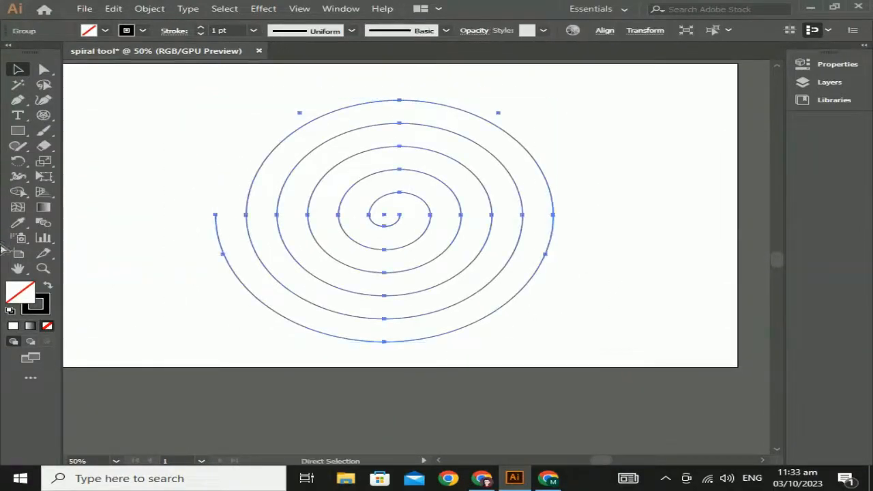
key(v)
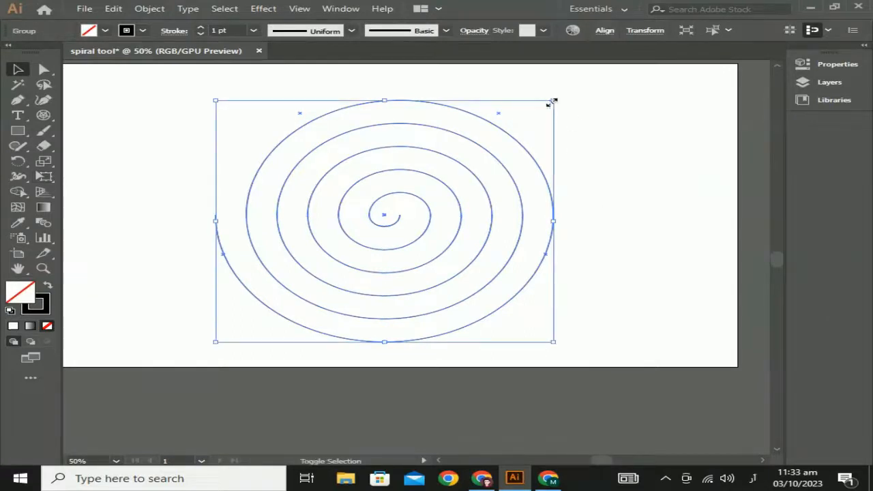
Scale the grouped spiral down proportionally about its centre to roughly two thirds of its size, undoing the first attempt, and deselect it
drag(552, 102, 489, 146)
key(ctrl+z)
drag(553, 102, 504, 140)
click(671, 256)
scroll(643, 289, down, 1)
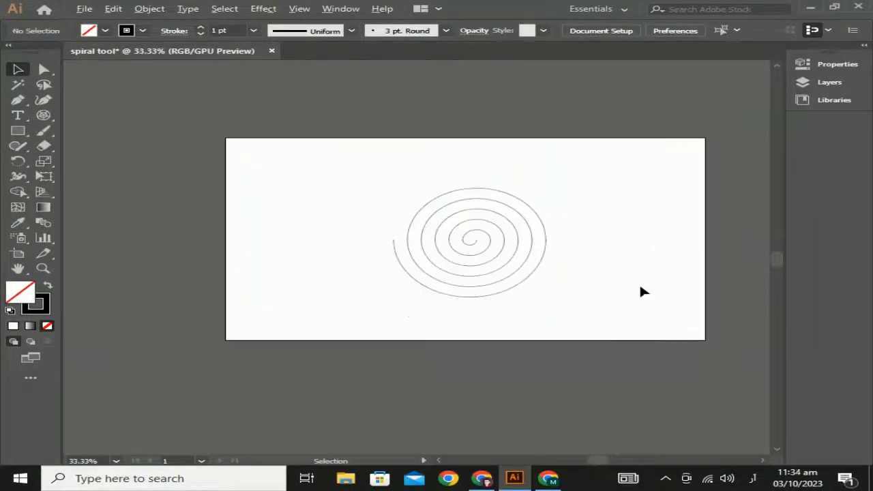
Set the spiral group's stroke colour to bright green and clear the selection
key(space)
drag(631, 292, 534, 239)
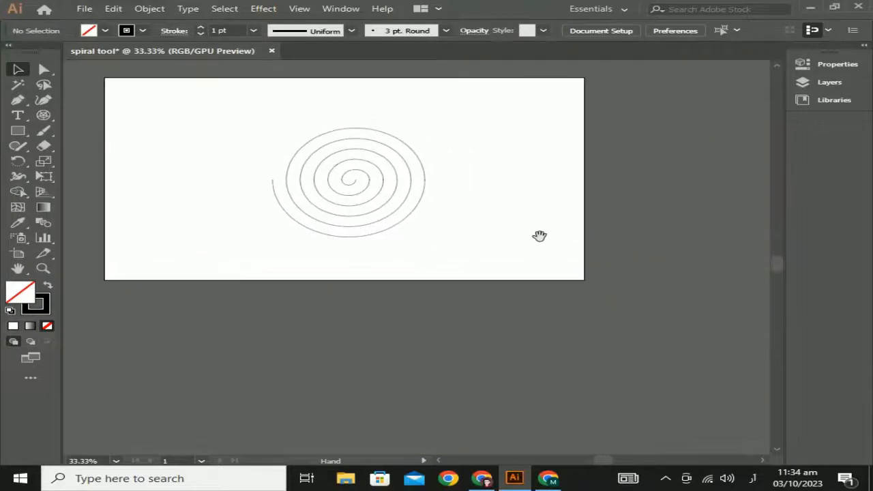
click(385, 230)
click(142, 31)
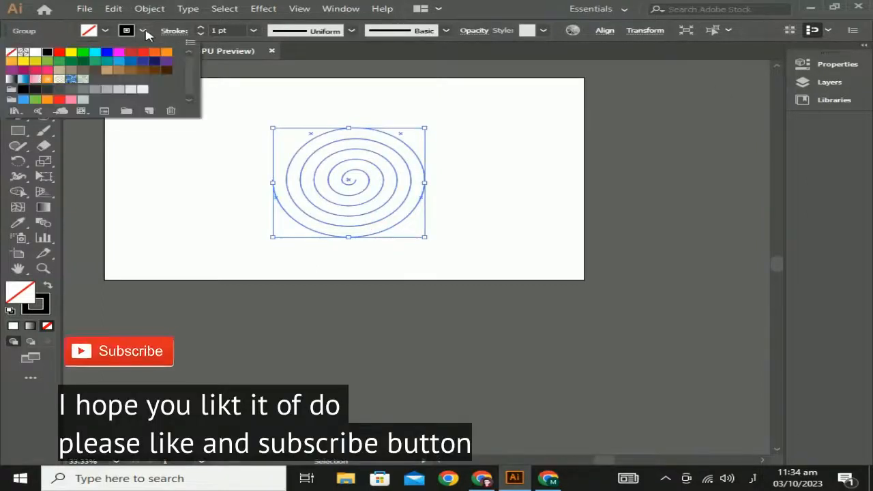
click(80, 54)
click(164, 171)
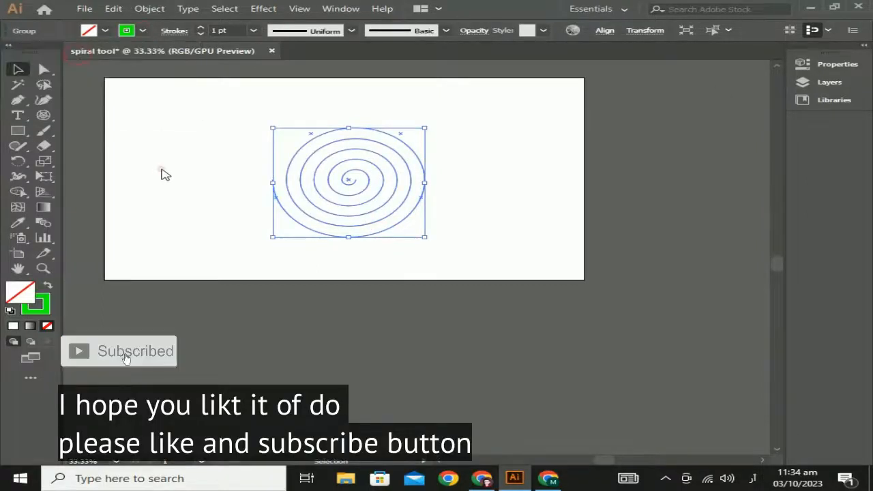
click(161, 169)
click(203, 179)
Select the whole spiral, set its stroke weight to 3 pt, and clear the selection
drag(494, 285, 271, 82)
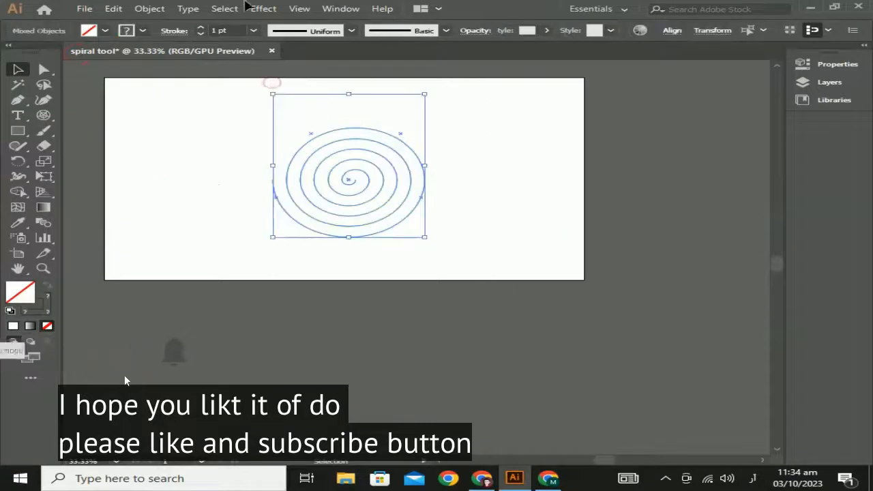
click(255, 31)
click(280, 113)
click(192, 110)
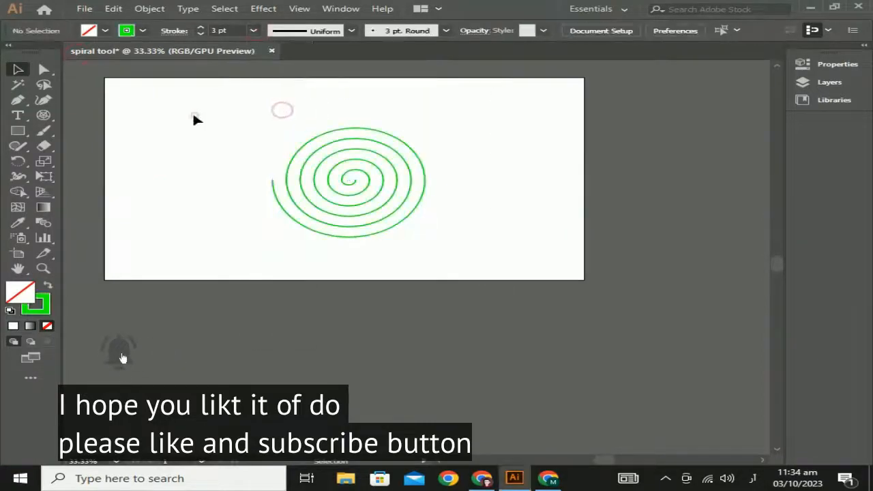
drag(459, 227, 525, 324)
click(667, 366)
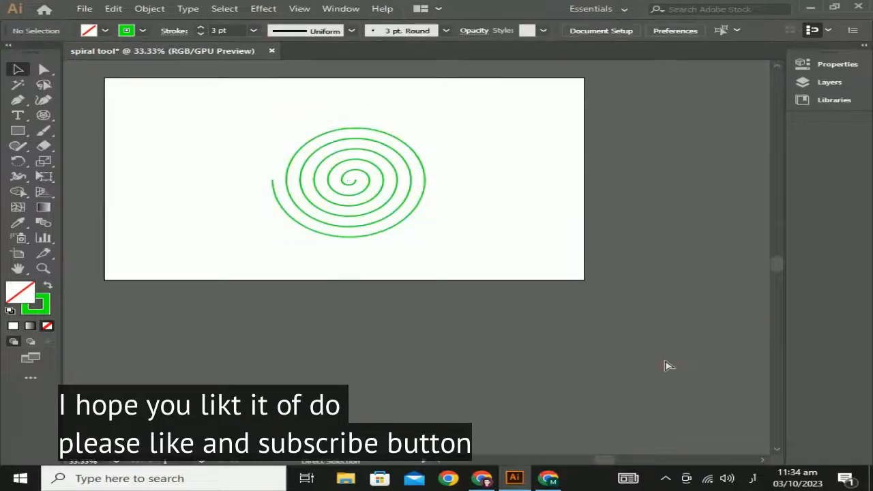